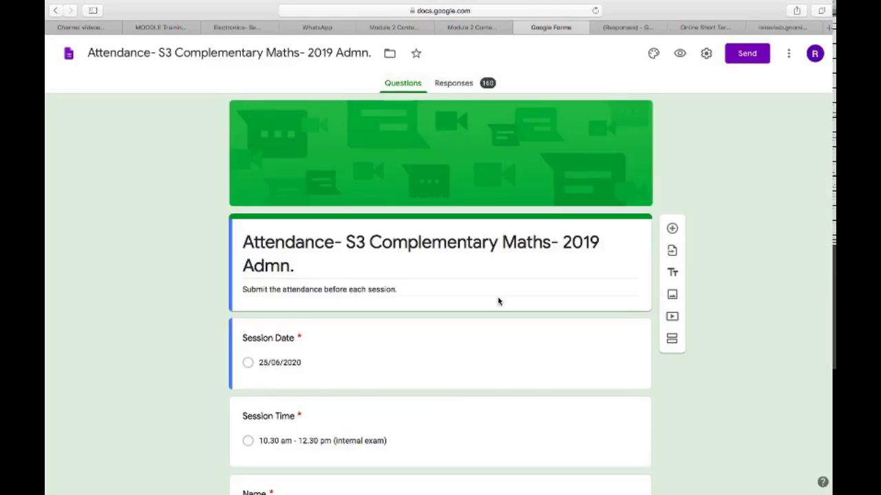
Scroll down through the open page and back up
scroll(499, 301, "down", 3)
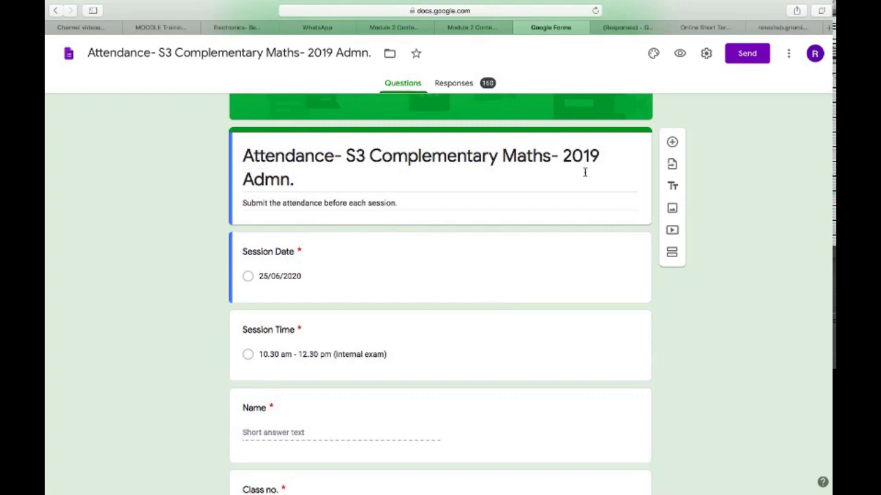
mouse_move(441, 348)
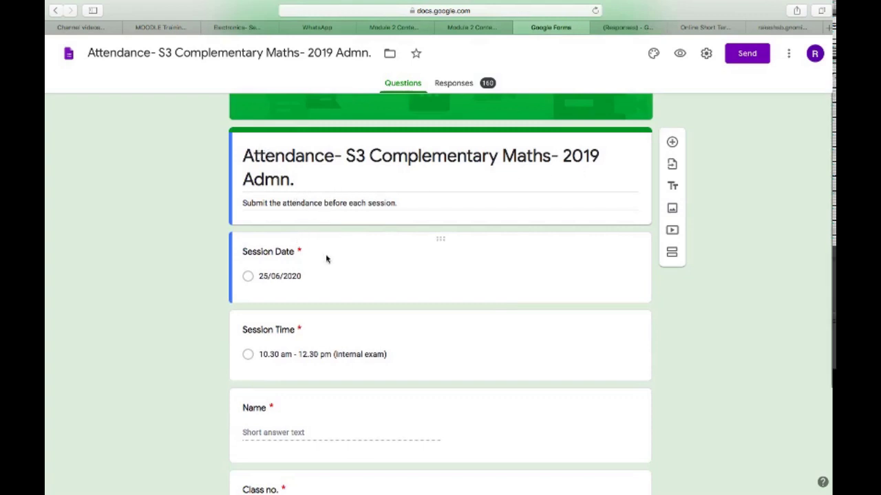
scroll(327, 258, "down", 1)
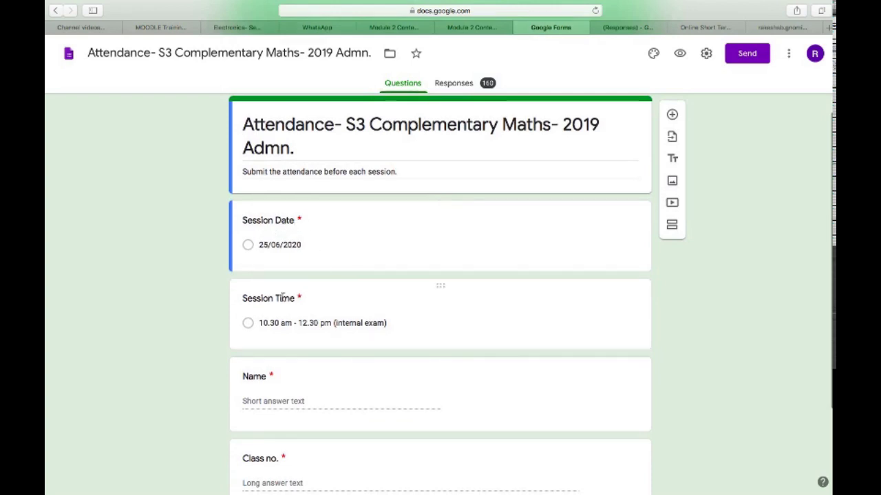
scroll(279, 300, "down", 1)
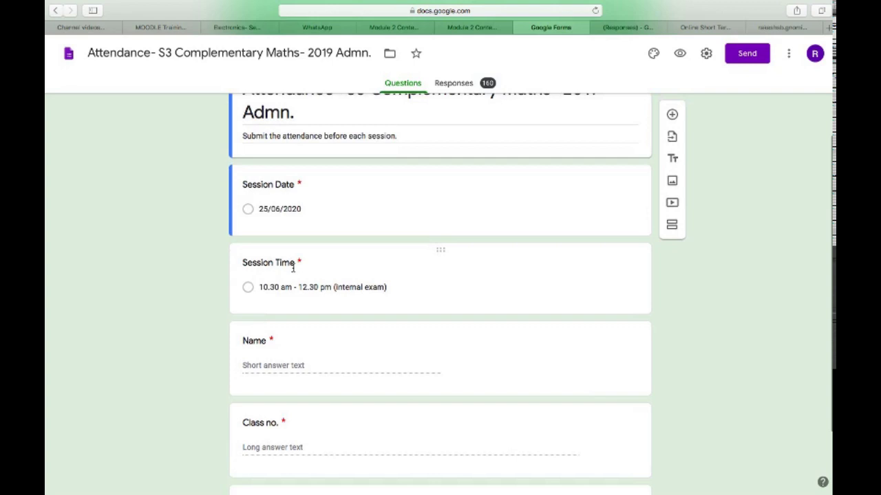
scroll(292, 268, "down", 1)
scroll(258, 294, "down", 1)
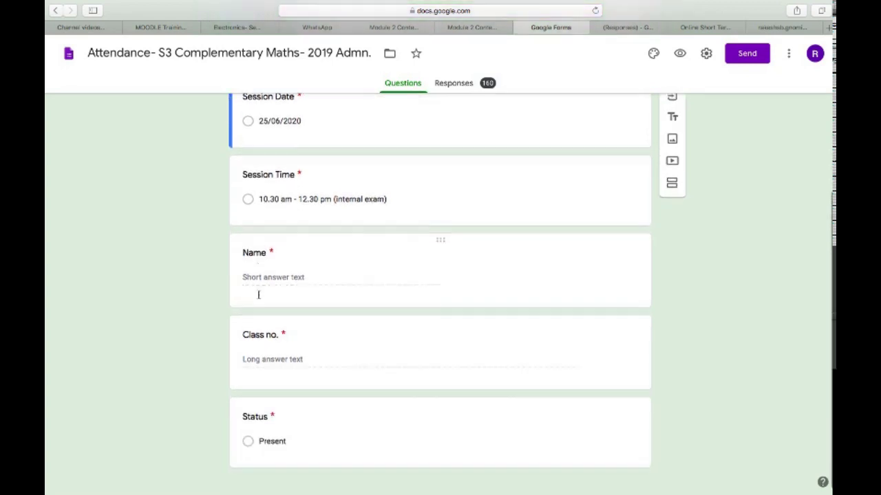
scroll(258, 295, "down", 1)
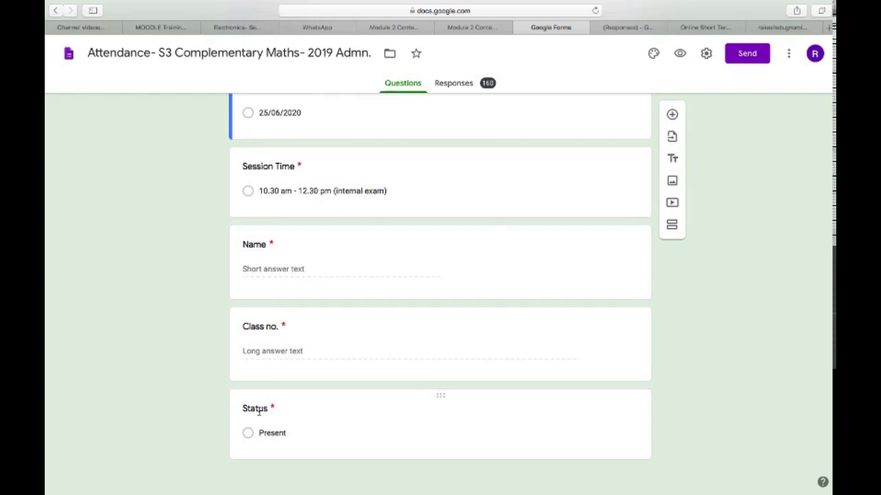
scroll(258, 412, "up", 3)
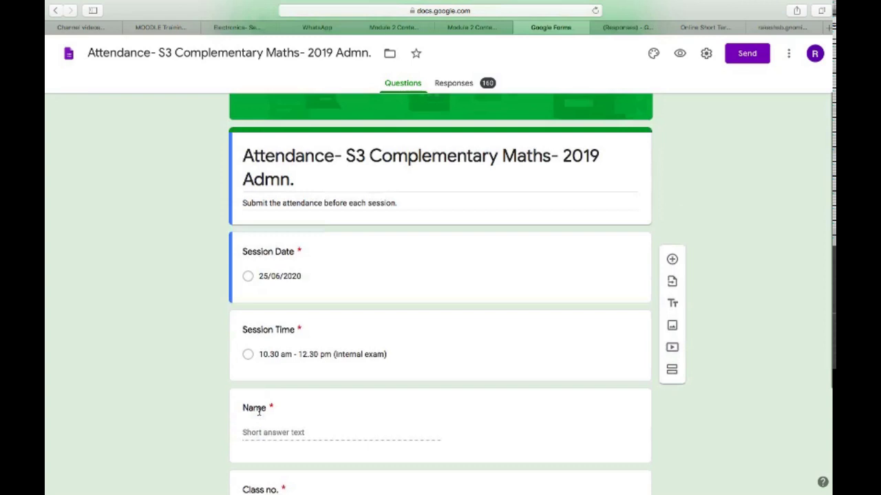
scroll(258, 411, "up", 1)
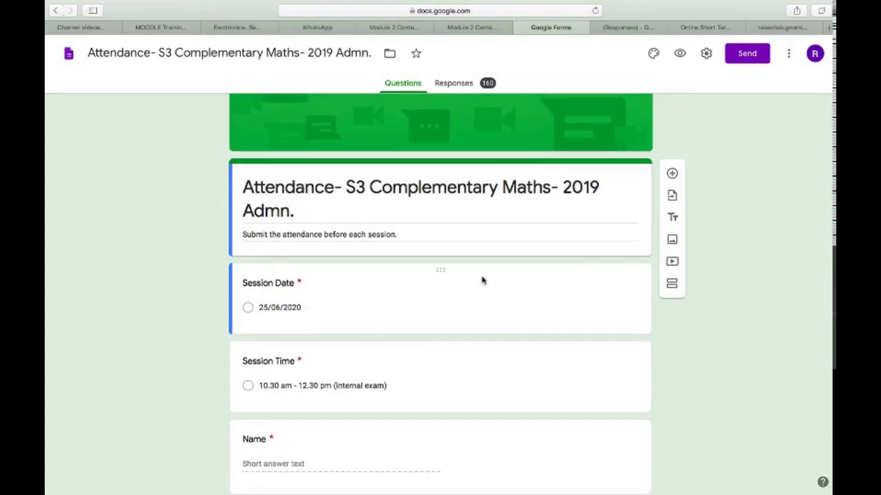
Turn editing on for the MOODLE trial course and scroll to its Attendance section
left_click(776, 27)
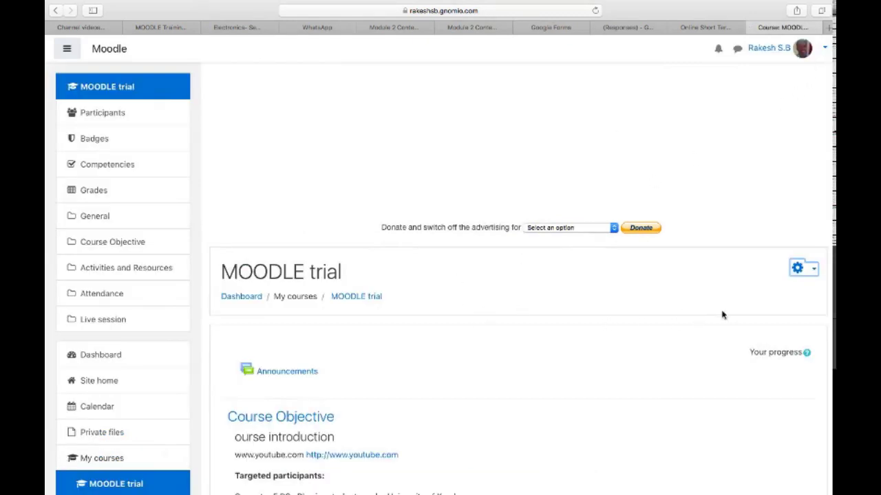
left_click(802, 272)
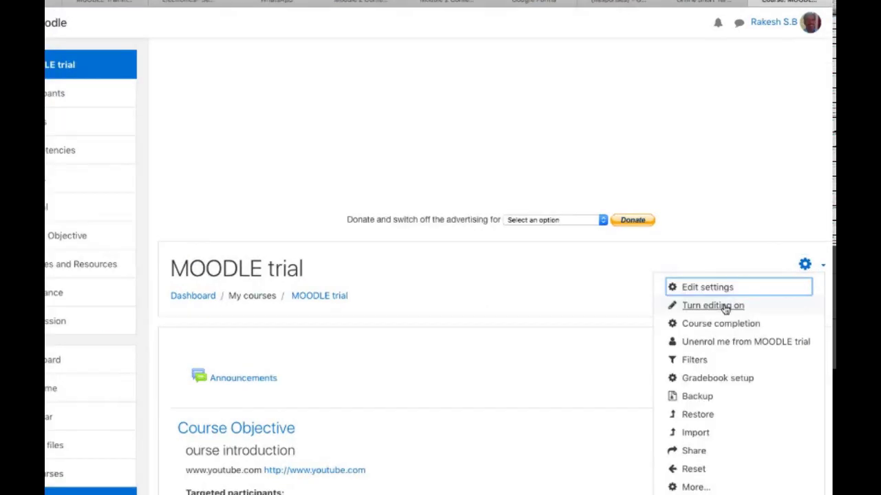
left_click(722, 306)
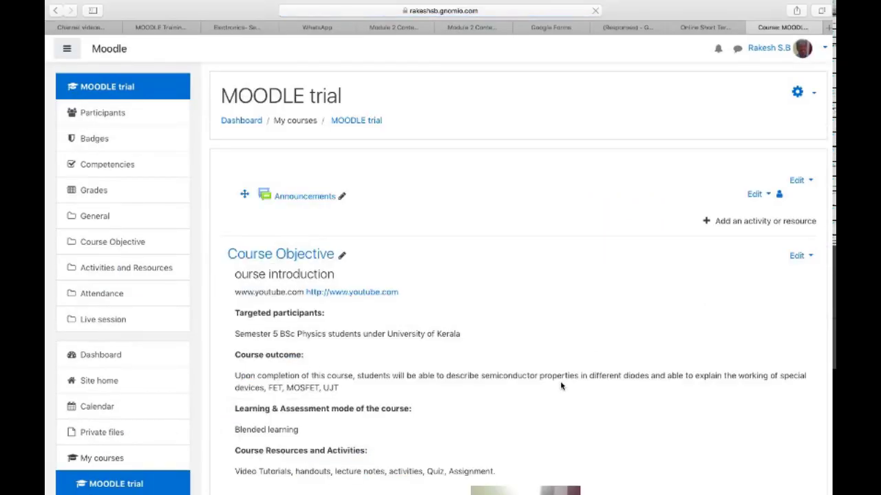
scroll(561, 386, "down", 10)
scroll(560, 387, "down", 8)
scroll(561, 387, "down", 2)
scroll(561, 386, "down", 10)
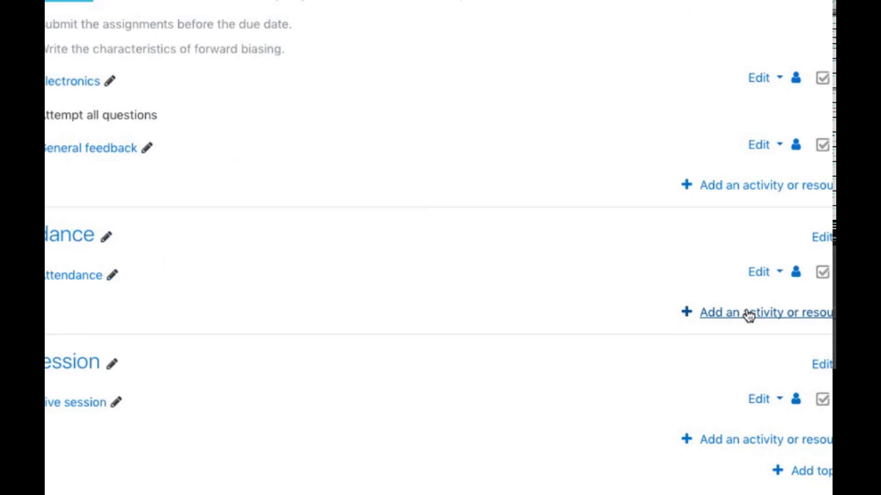
Choose Page from the Resources list for the Attendance section and add it
left_click(749, 314)
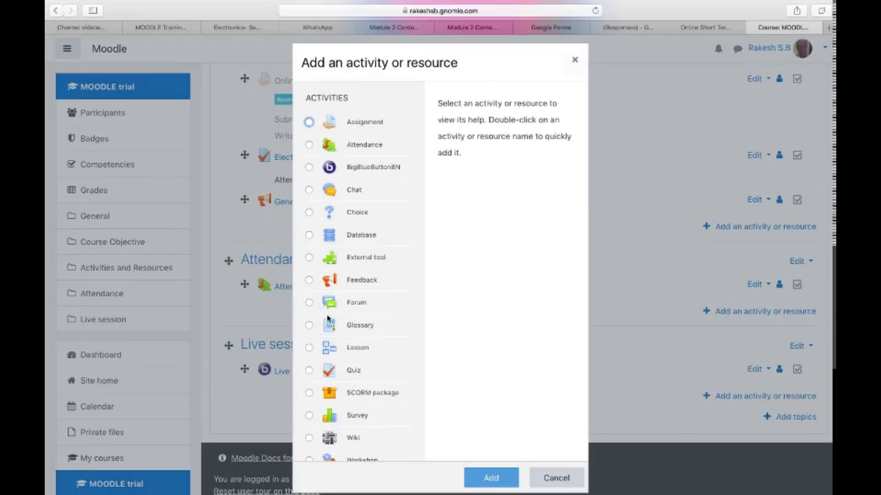
scroll(372, 342, "down", 5)
scroll(371, 342, "down", 2)
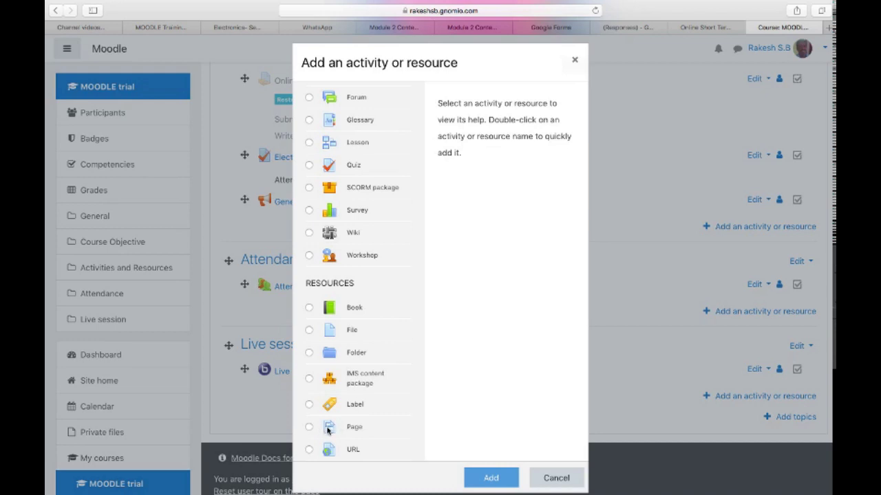
left_click(328, 428)
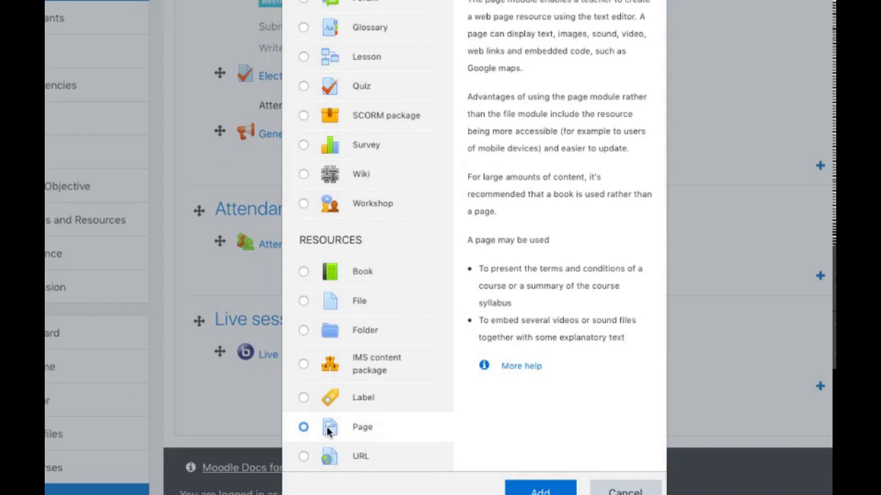
left_click(546, 491)
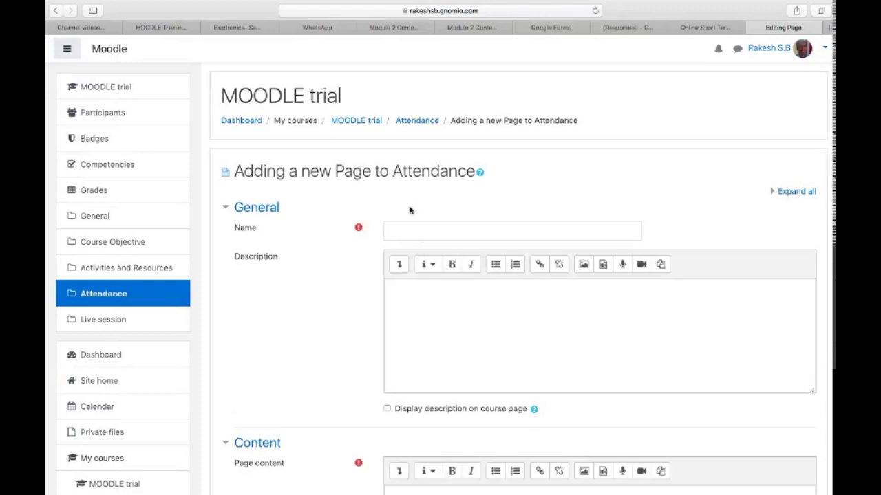
Enter 'Attendance' as the page name, then move down past the description to Page content
left_click(396, 229)
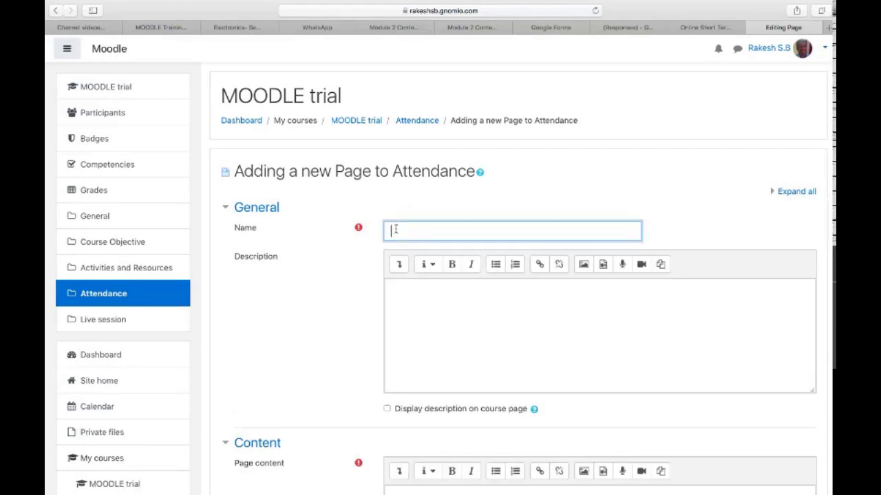
type("At")
type("tendance")
scroll(436, 320, "down", 3)
left_click(406, 229)
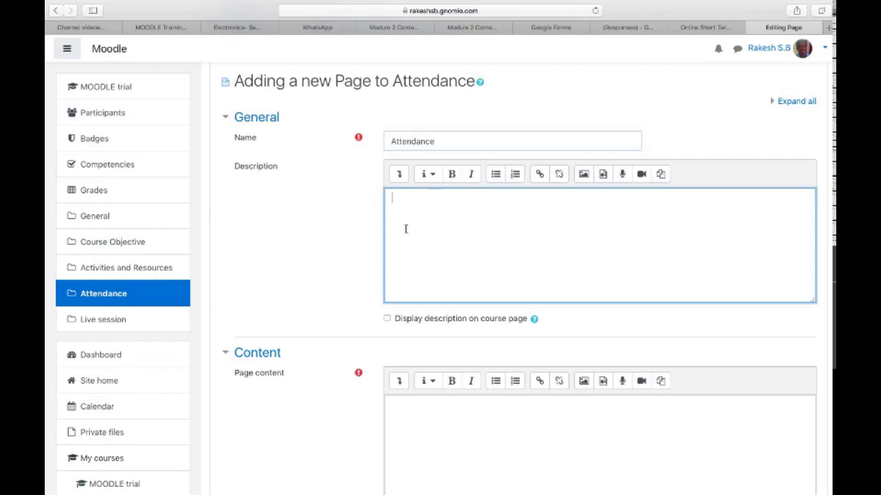
scroll(406, 229, "down", 3)
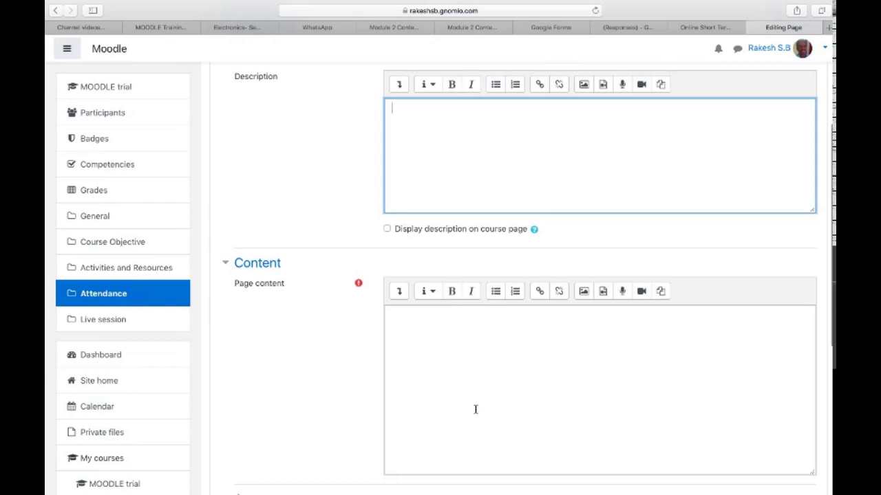
scroll(474, 410, "down", 2)
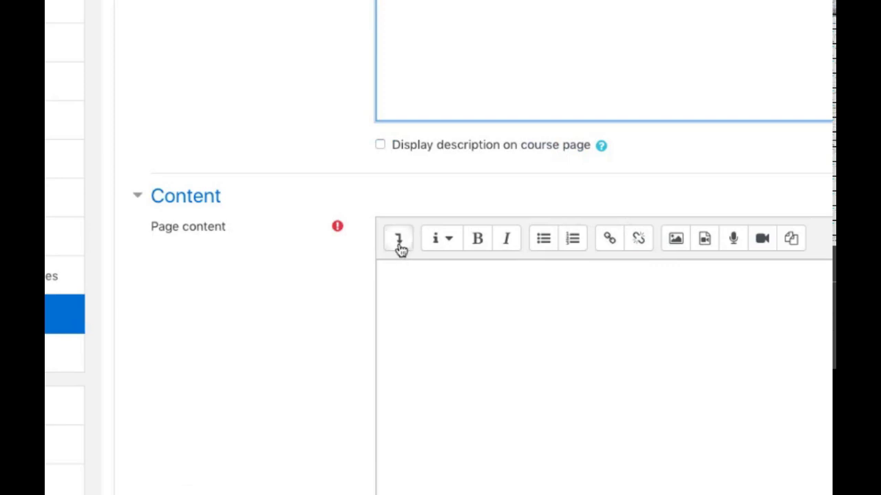
Expand the editor toolbar and switch the Page content editor to HTML source
left_click(399, 241)
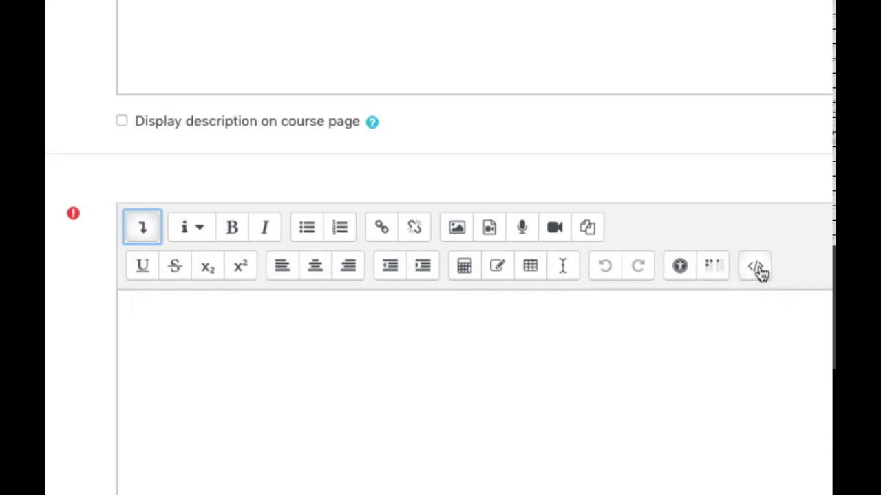
left_click(757, 268)
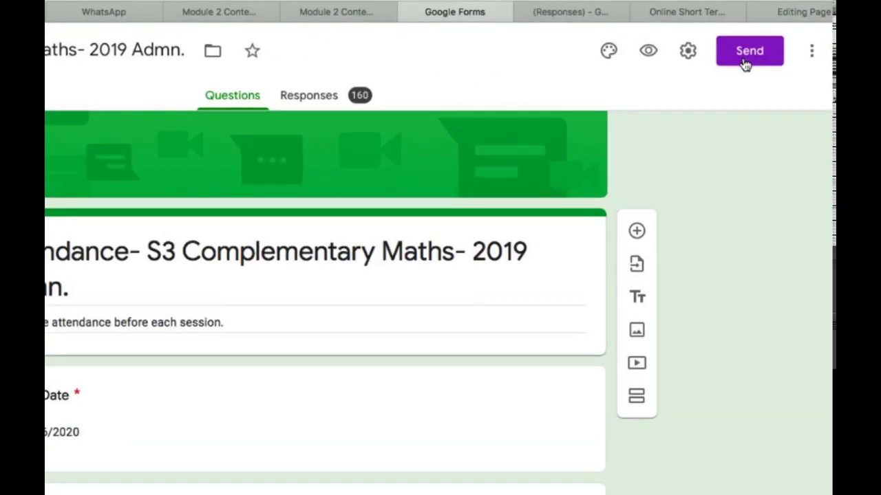
Copy the form's embed HTML code from the Send form dialog, then return to Moodle
left_click(745, 61)
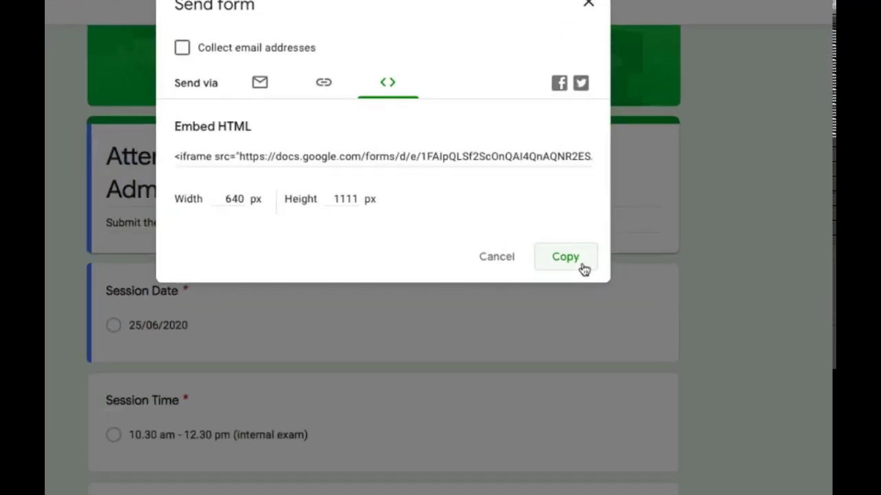
left_click(584, 269)
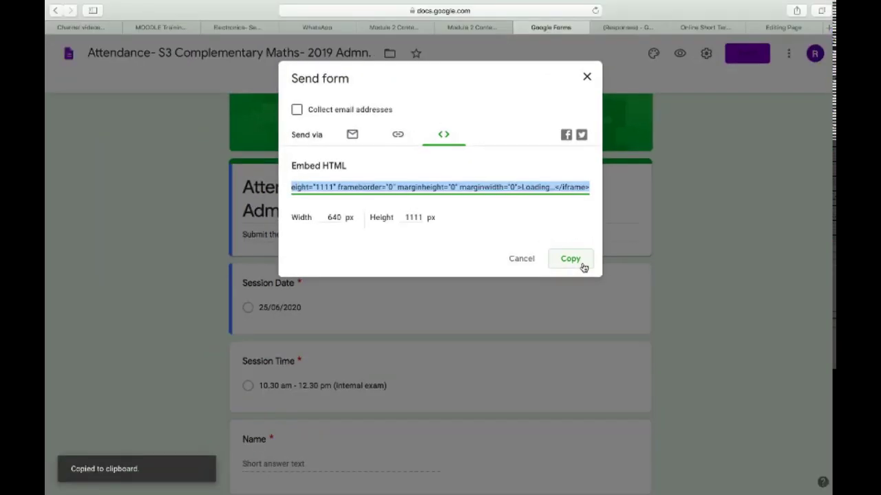
left_click(775, 29)
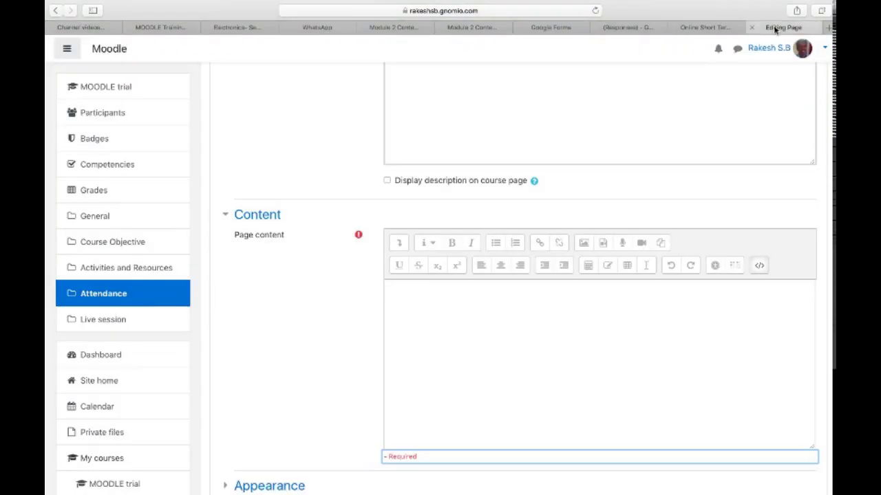
Paste the copied iframe embed code into Page content and scroll to the save buttons
left_click(446, 298)
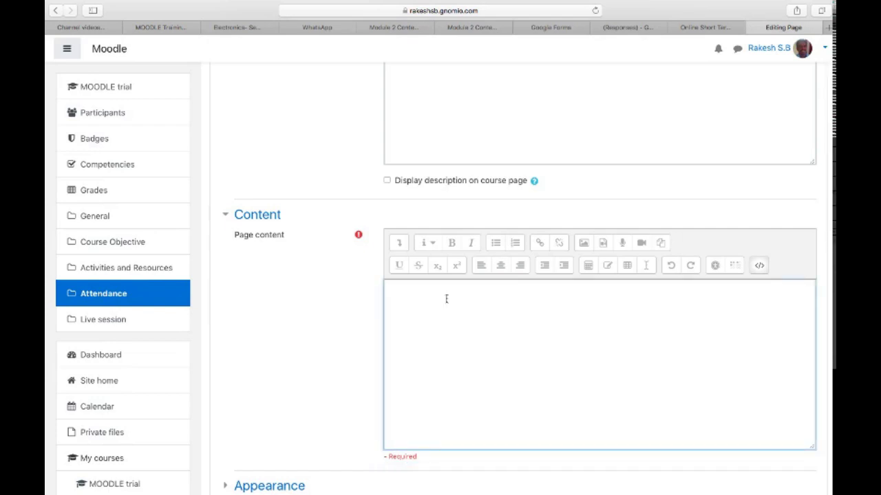
key("ctrl+v")
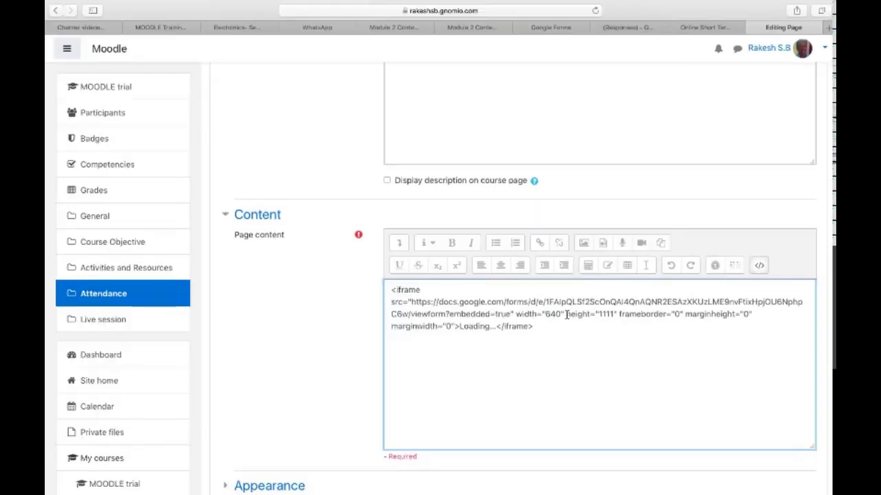
scroll(567, 318, "down", 5)
scroll(567, 318, "down", 1)
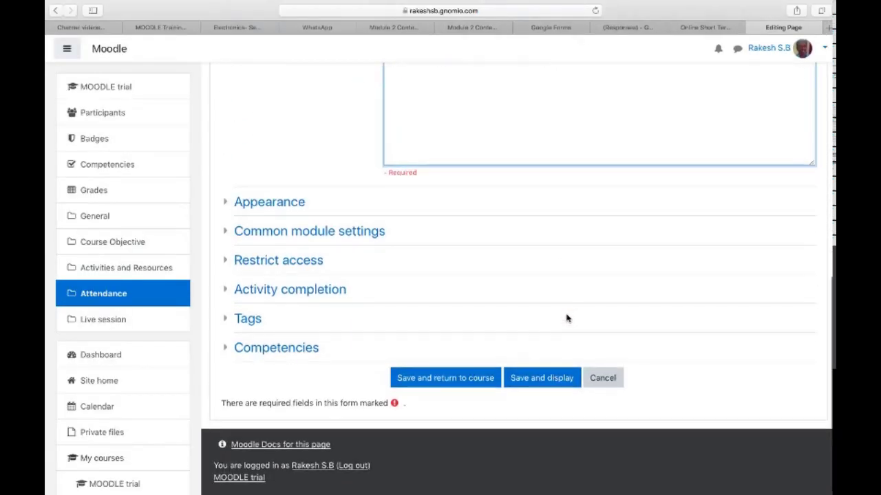
Save and display the page, then return to MOODLE trial and scroll to Attendance
left_click(537, 381)
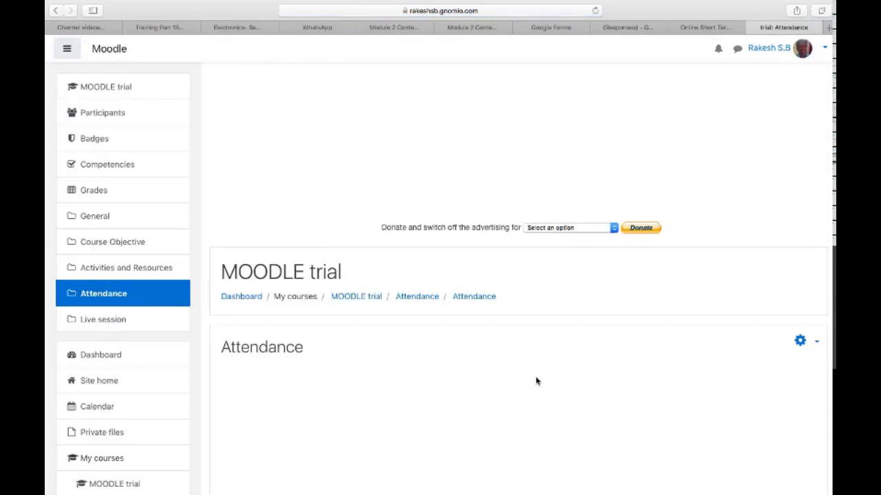
scroll(537, 381, "down", 2)
left_click(108, 87)
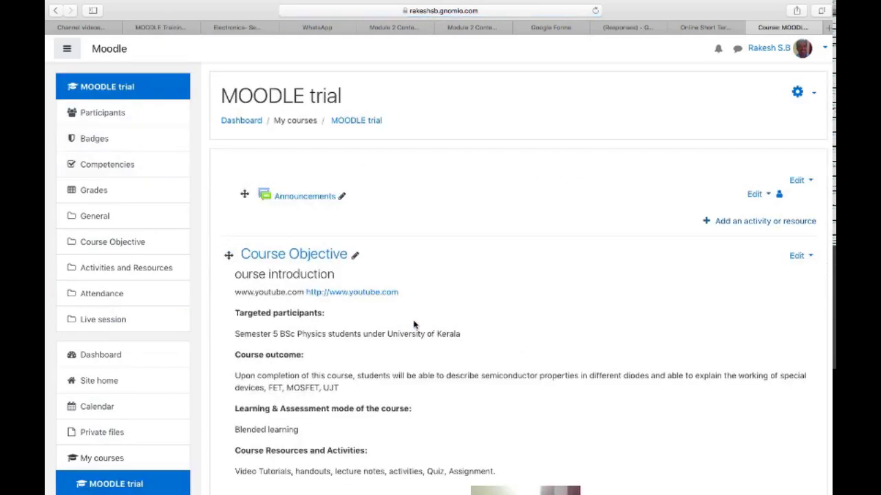
scroll(414, 324, "down", 5)
scroll(414, 321, "down", 3)
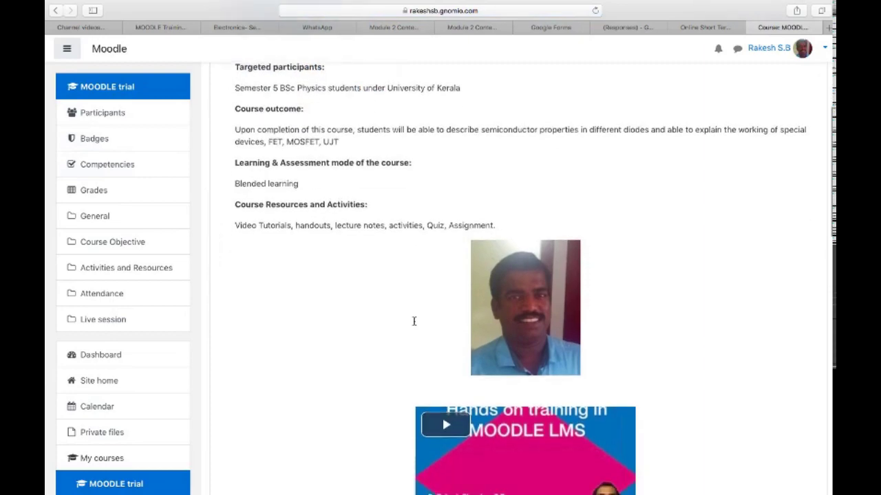
scroll(414, 323, "down", 10)
scroll(414, 324, "down", 2)
scroll(413, 325, "down", 3)
scroll(414, 325, "down", 2)
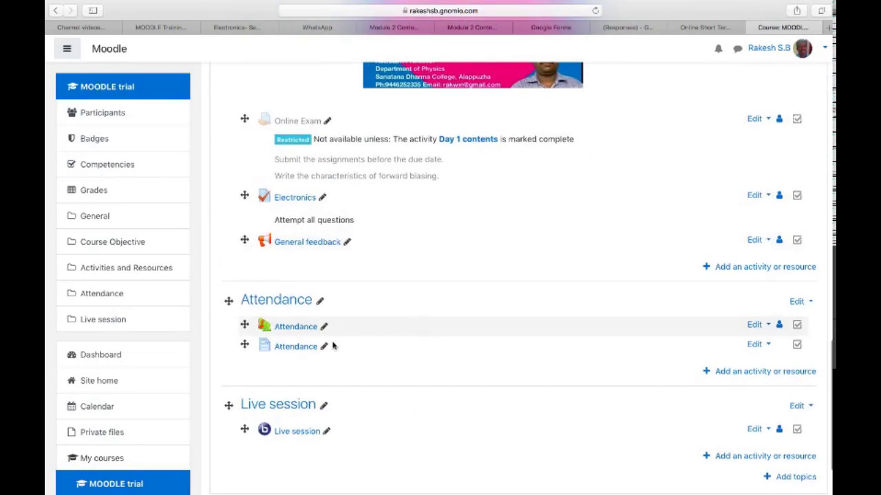
Open the second Attendance link and scroll through the embedded form to Submit
left_click(285, 349)
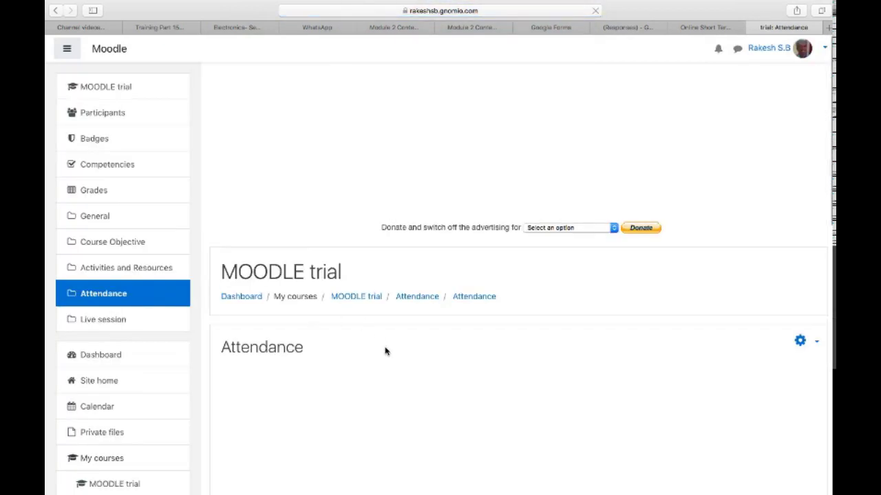
scroll(386, 350, "down", 5)
scroll(386, 349, "down", 2)
scroll(386, 349, "down", 2)
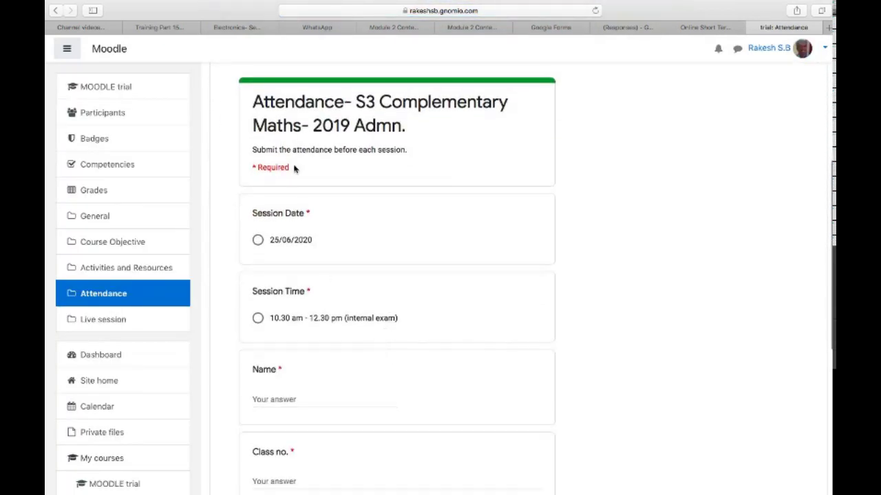
scroll(424, 178, "up", 2)
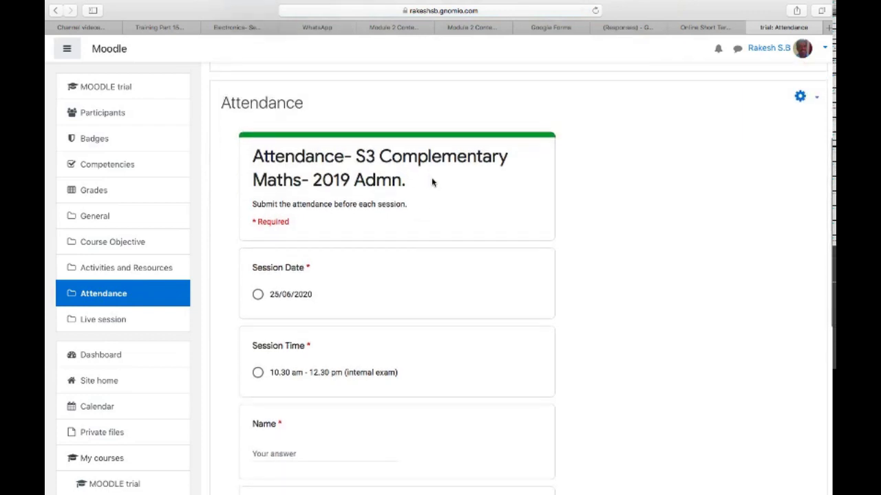
scroll(412, 294, "down", 1)
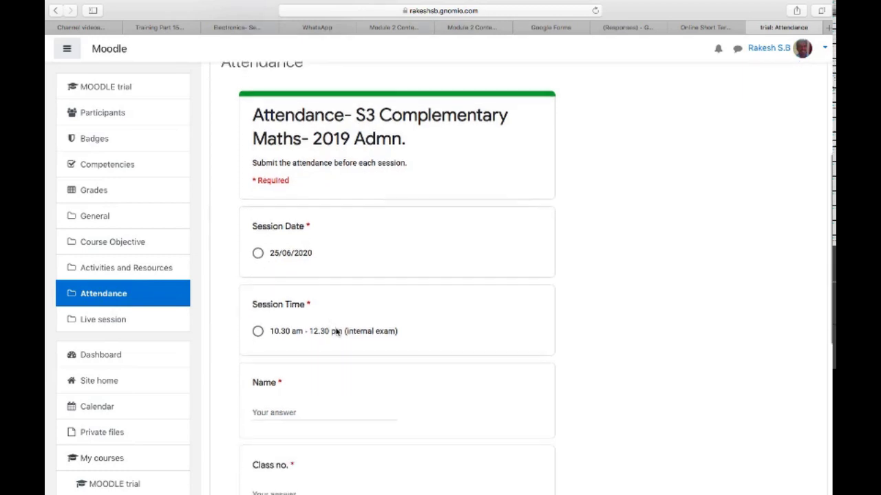
scroll(337, 333, "down", 5)
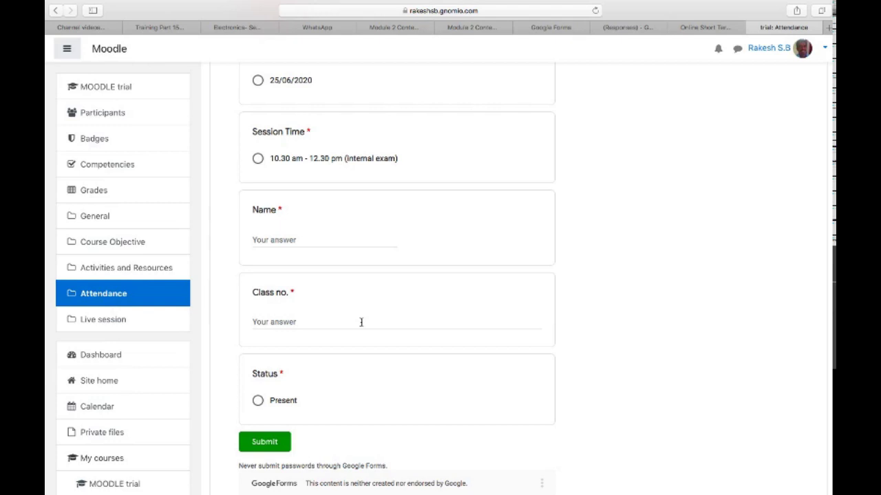
Cancel the Send form dialog and view the form's 160 responses in the Responses tab
left_click(549, 28)
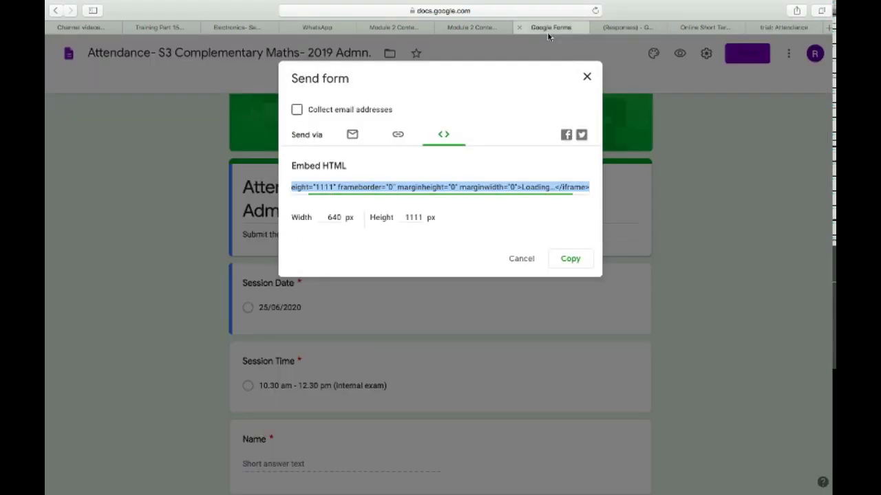
left_click(527, 258)
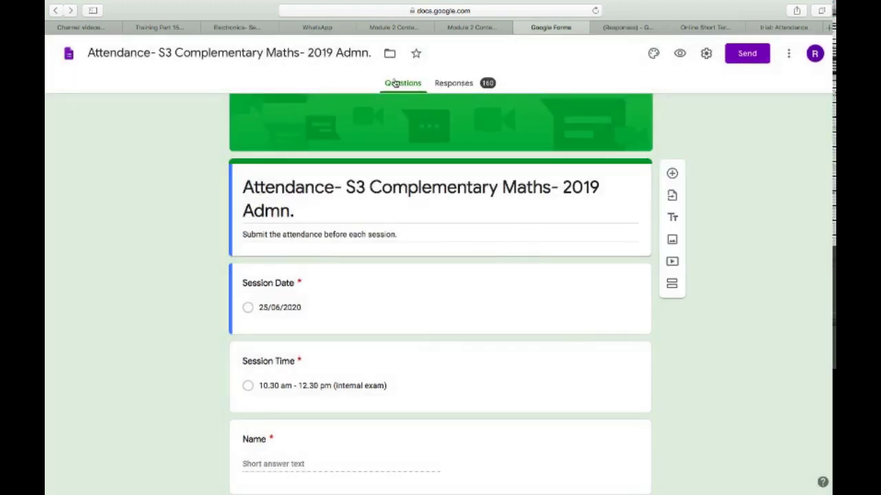
left_click(454, 82)
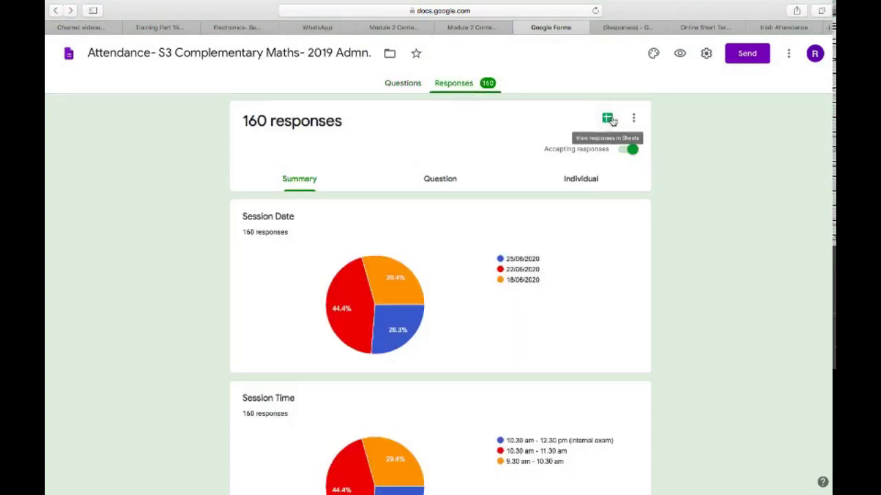
left_click(635, 120)
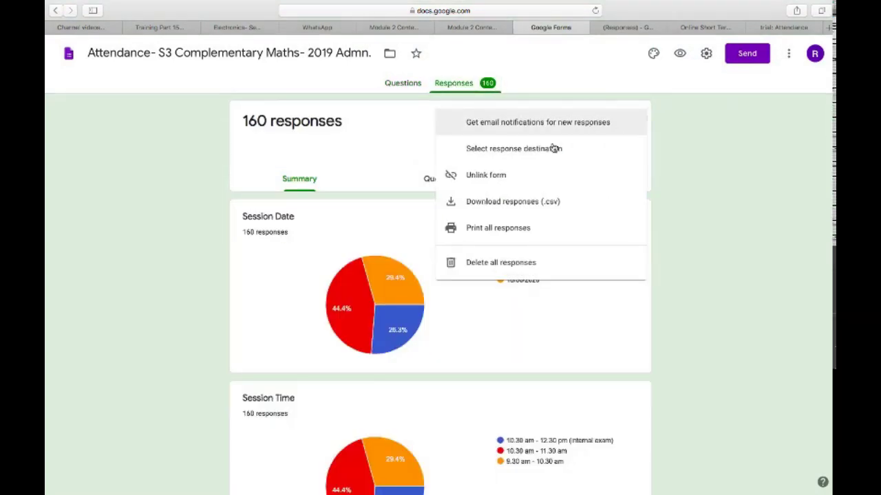
View the Form Responses 1 sheet in Google Sheets, then return to Moodle's Attendance page
left_click(420, 126)
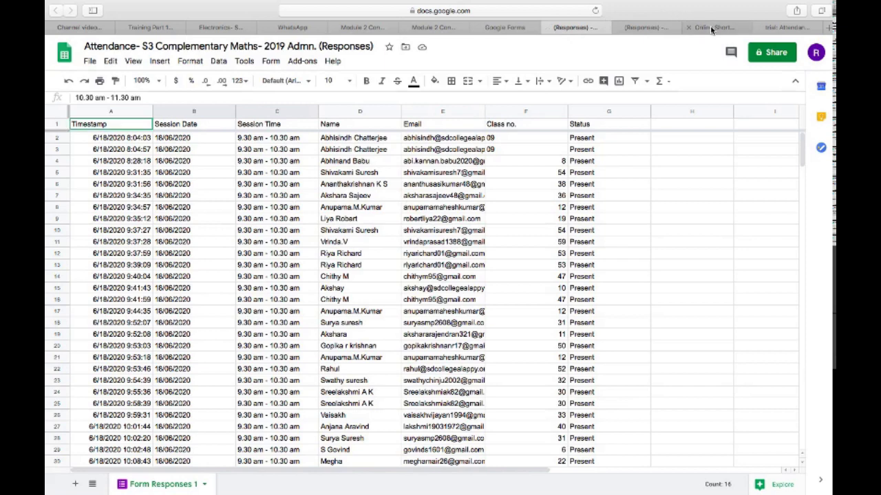
left_click(804, 27)
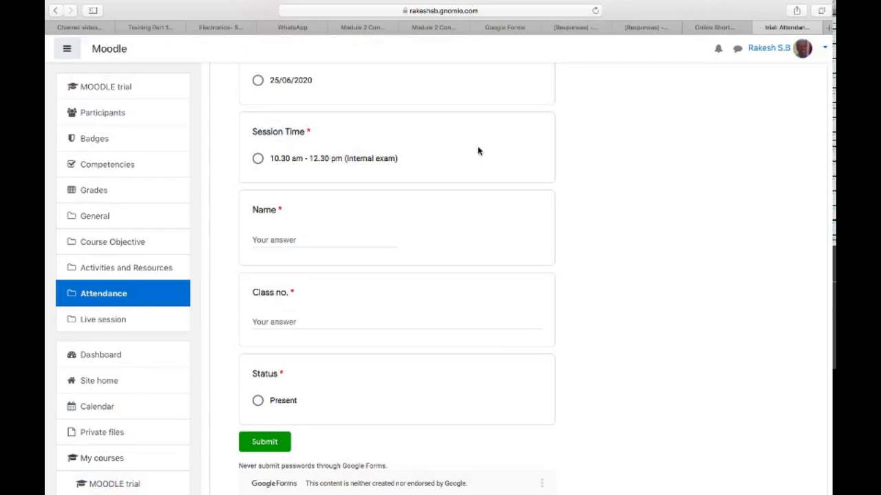
scroll(461, 162, "up", 2)
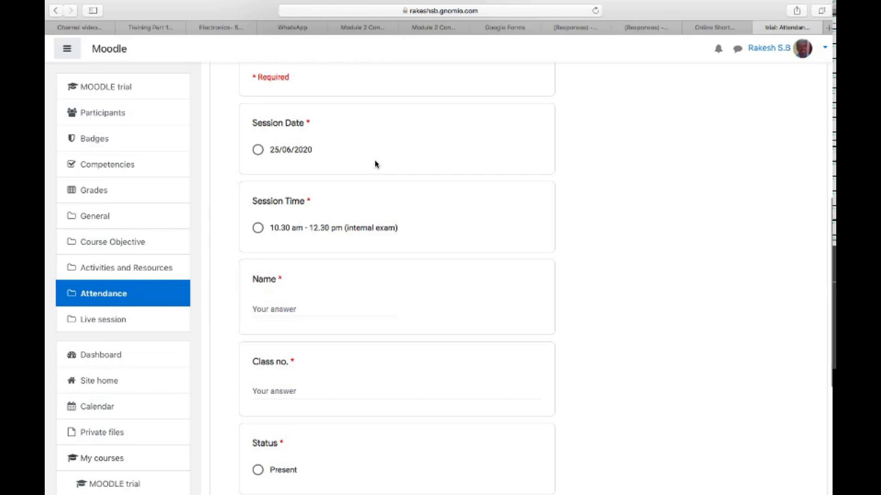